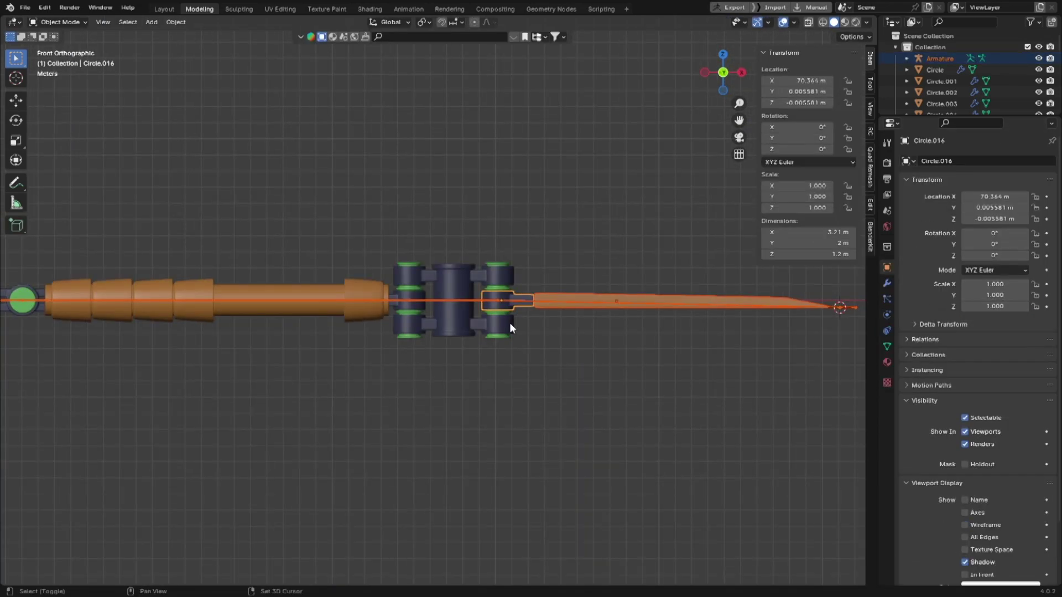
Parent the arm rings, including Circle.019, to the armature with automatic weights
left_click(509, 316, "shift")
key("ctrl+p")
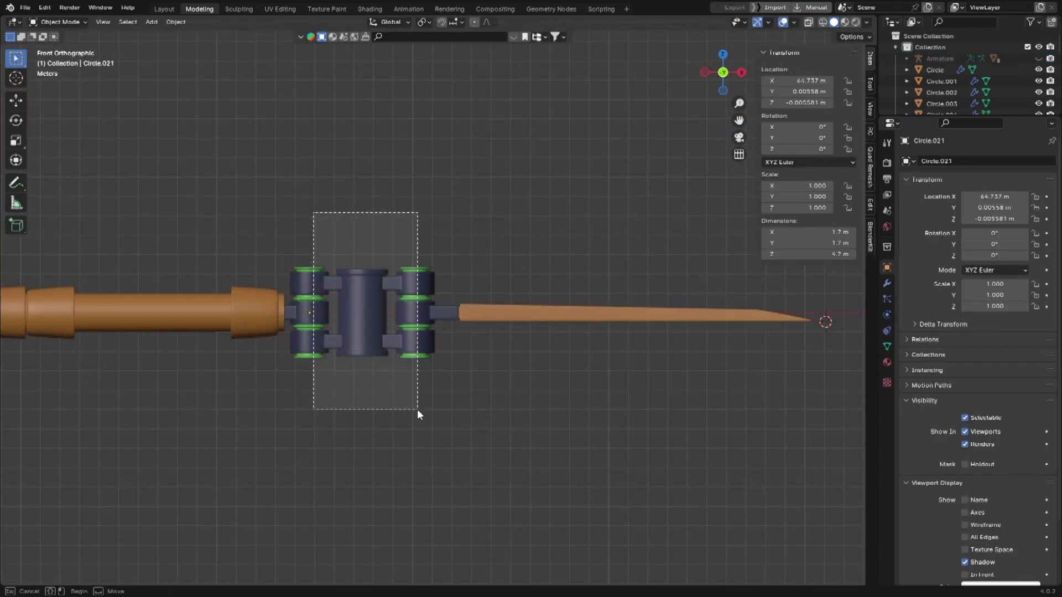
middle_click_drag(417, 410, 296, 330)
left_click(194, 375)
middle_click_drag(195, 374, 339, 424)
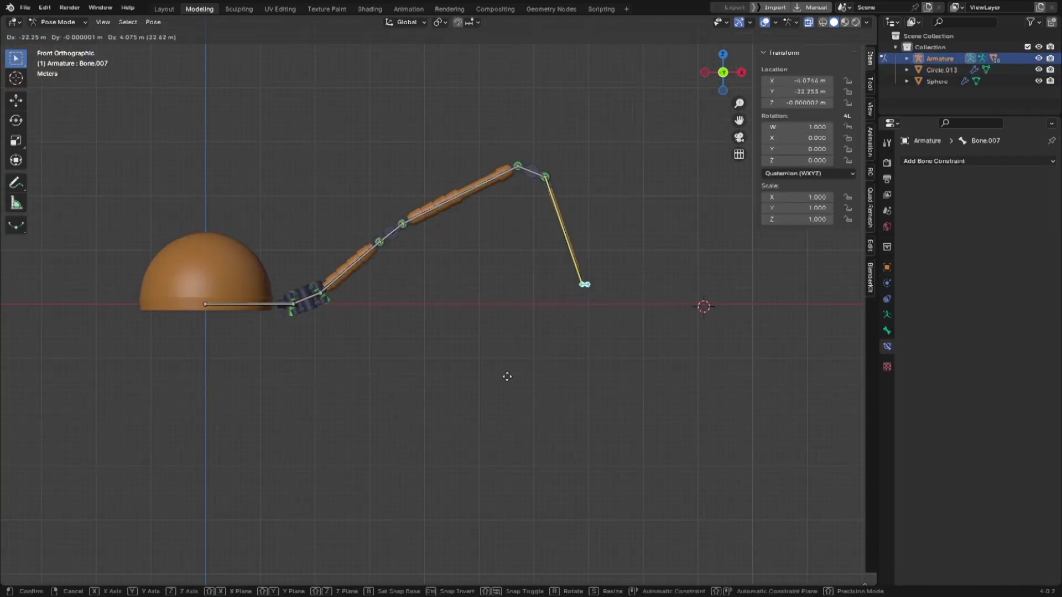
Move the IK target bone Bone.007 to bend the arm, then select the Cylinder piece
key("g")
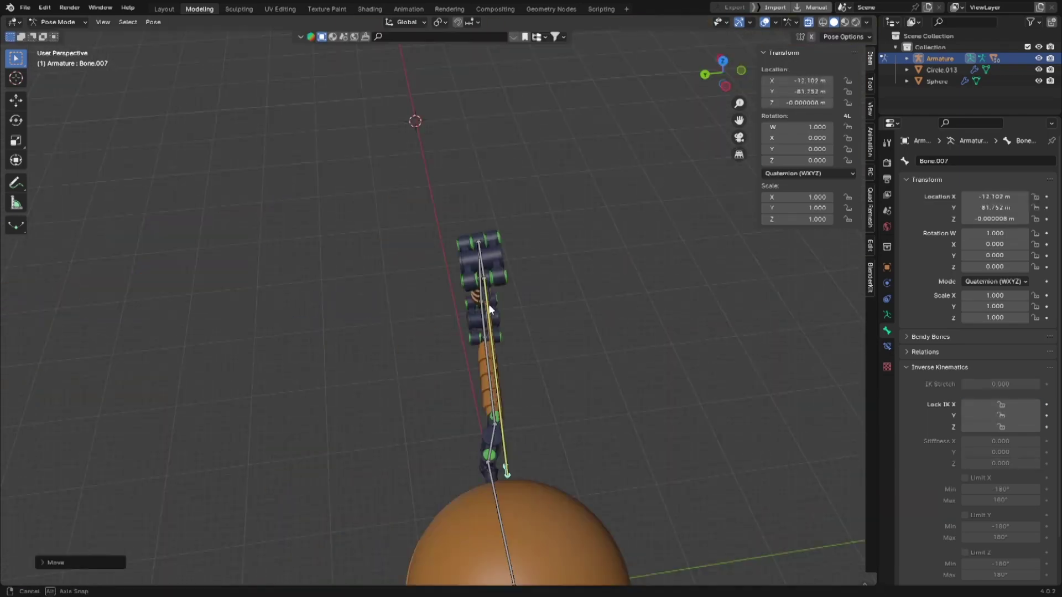
scroll(709, 368, "down", 2)
left_click(539, 338)
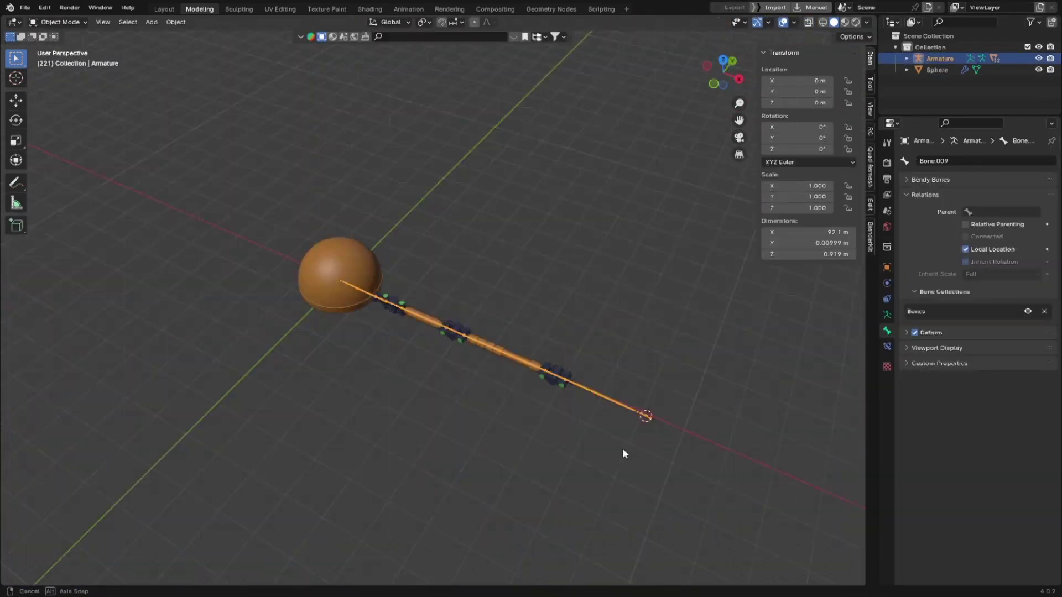